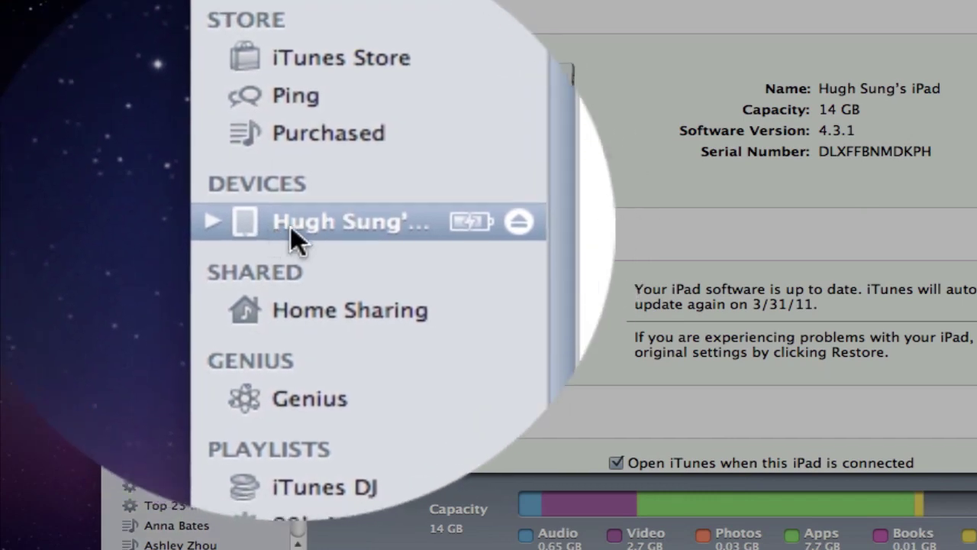
Step: Select the connected iPad under DEVICES to show its 14 GB, version 4.3.1 summary
{"action": "left_click", "coordinate": [325, 227]}
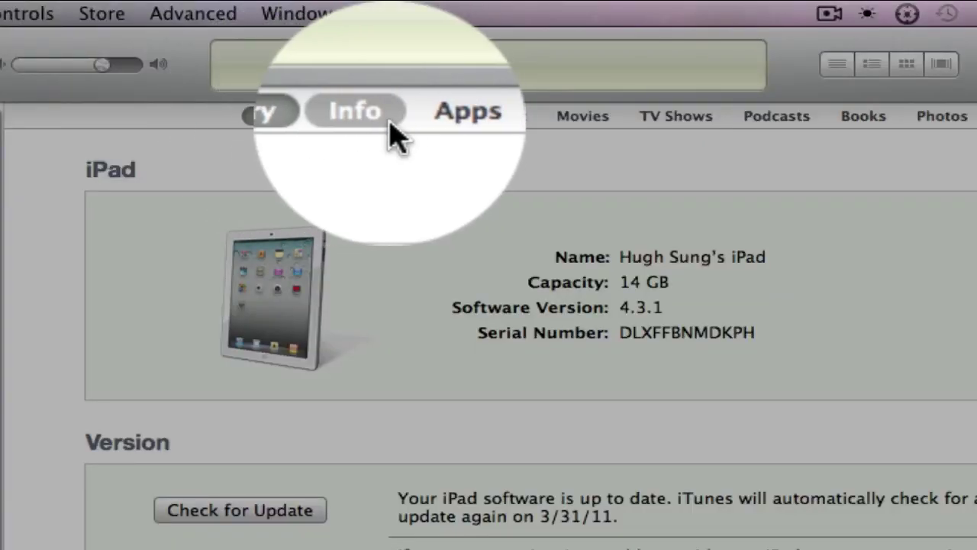
Step: Show the iPad's Apps page scrolled down to the File Sharing section
{"action": "left_click", "coordinate": [436, 118]}
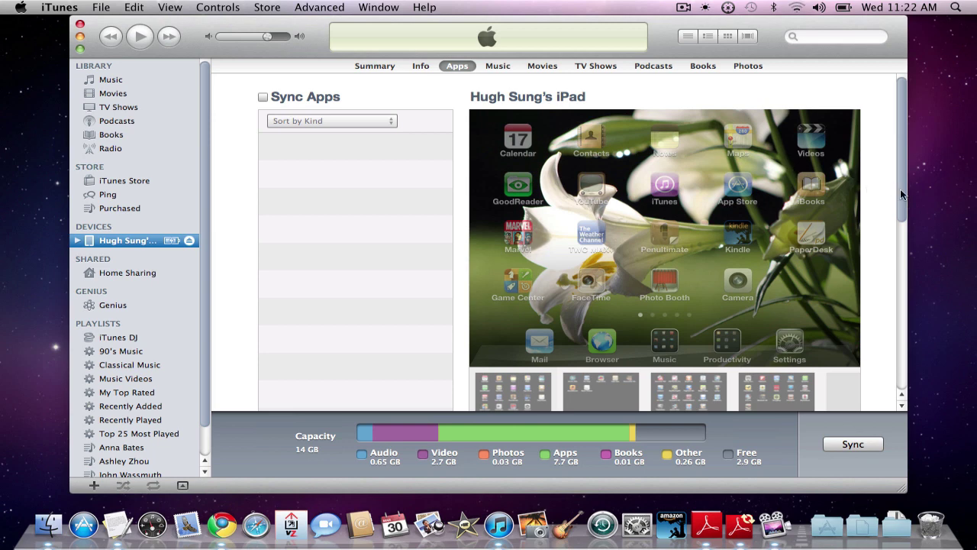
{"action": "left_click_drag", "start_coordinate": [902, 195], "coordinate": [902, 374]}
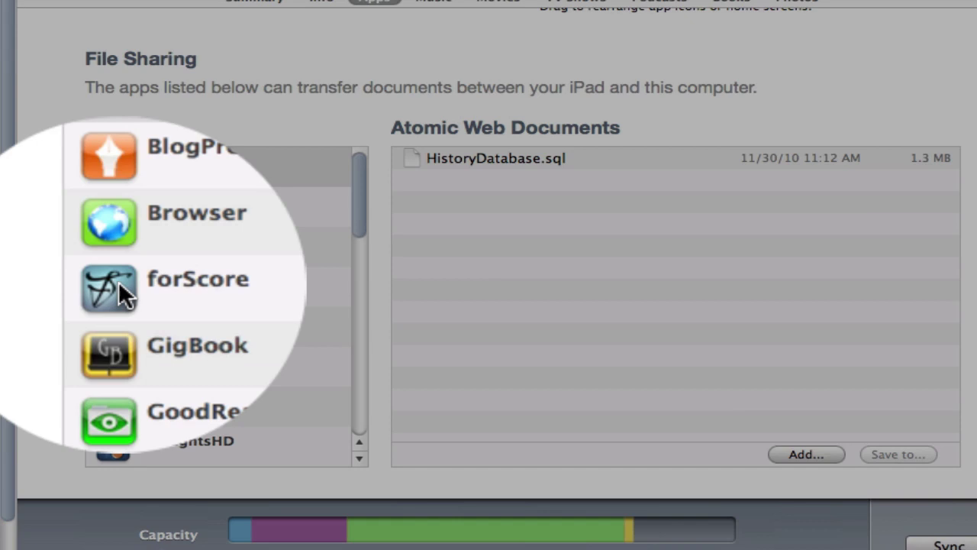
Step: Browse the GigBook, GoodReader and iAnnotate PDF document lists, then return to forScore's sheet-music PDFs
{"action": "left_click", "coordinate": [153, 281]}
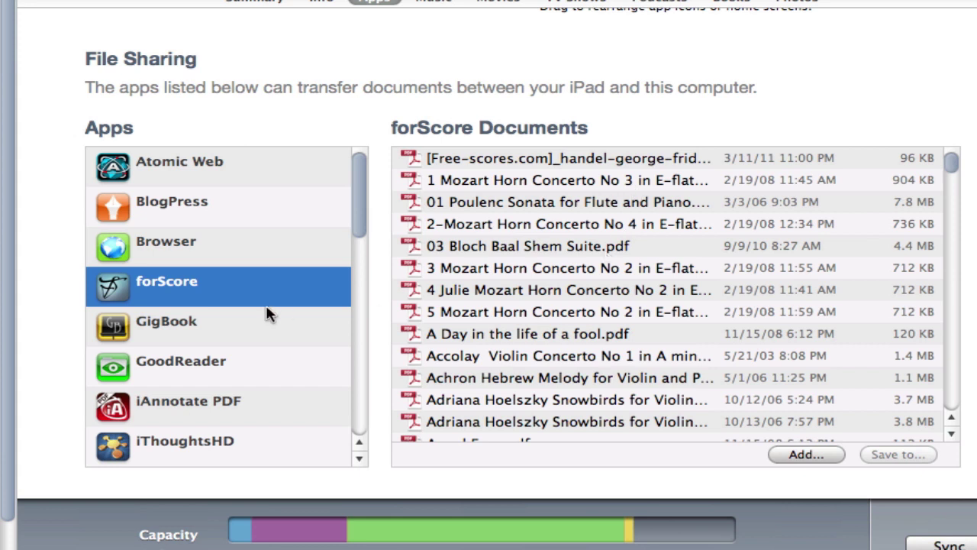
{"action": "left_click", "coordinate": [171, 324]}
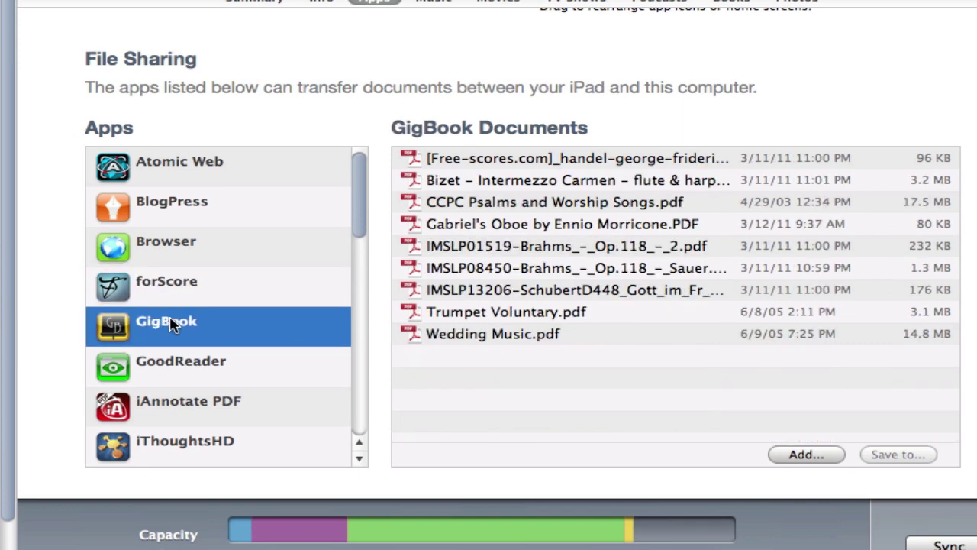
{"action": "left_click", "coordinate": [169, 370]}
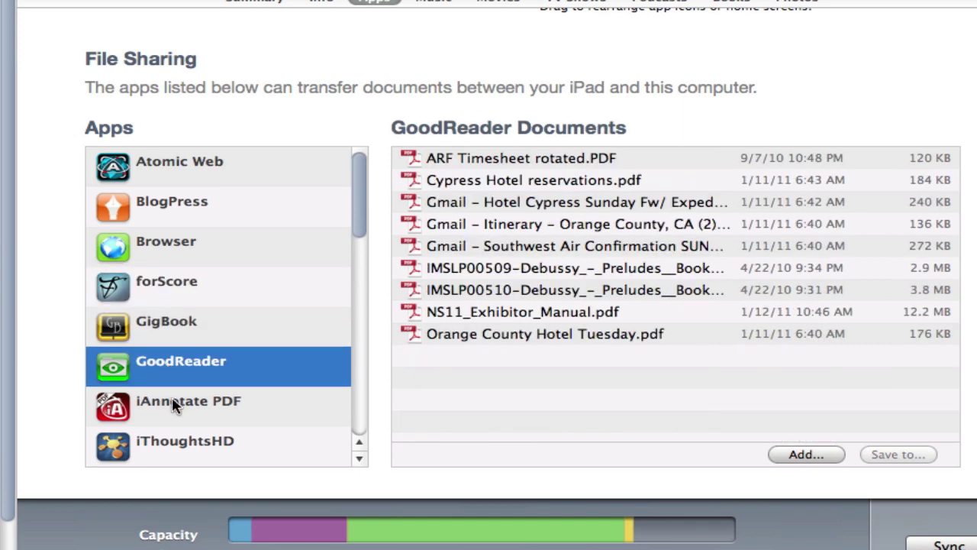
{"action": "left_click", "coordinate": [175, 405]}
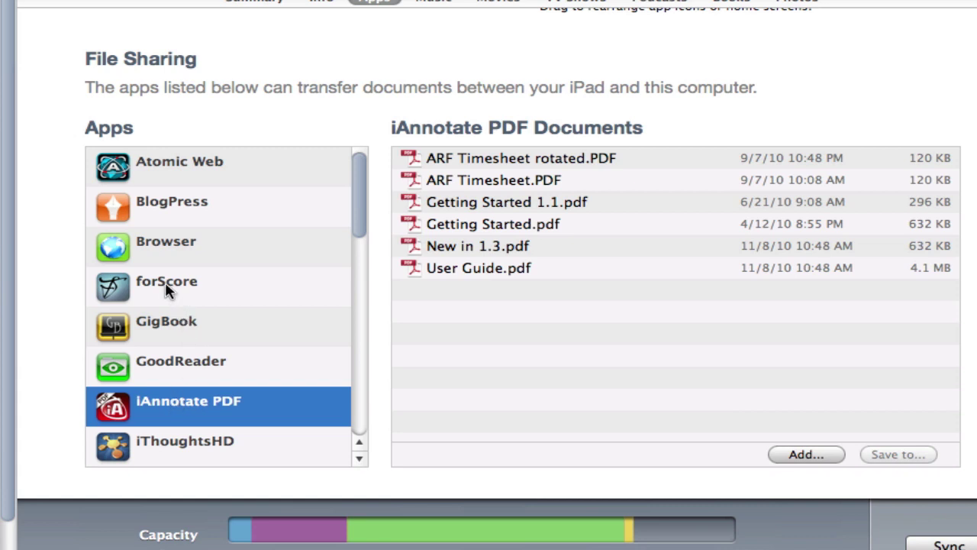
{"action": "left_click", "coordinate": [140, 292]}
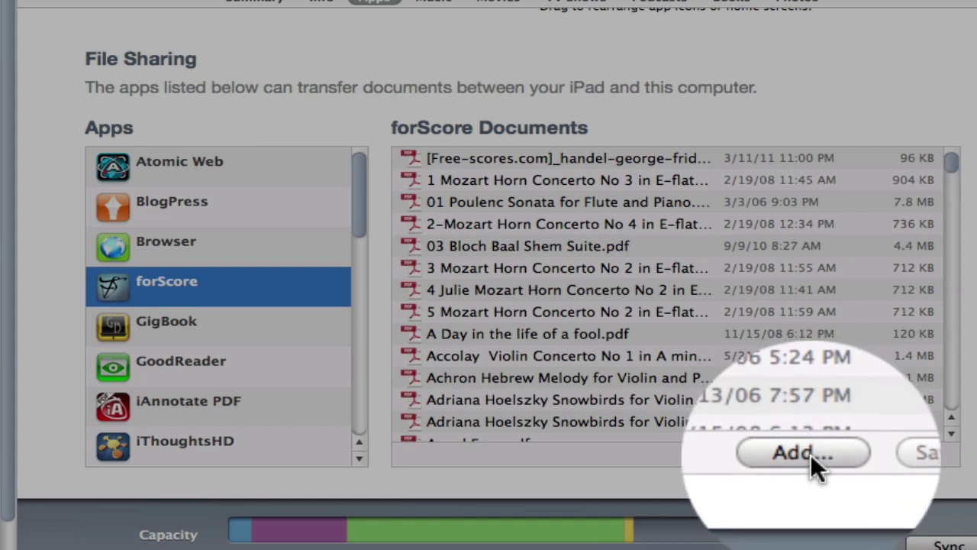
Step: Add the Free-scores.com Beethoven piano trio PDF from Documents to forScore's file list
{"action": "left_click", "coordinate": [811, 454]}
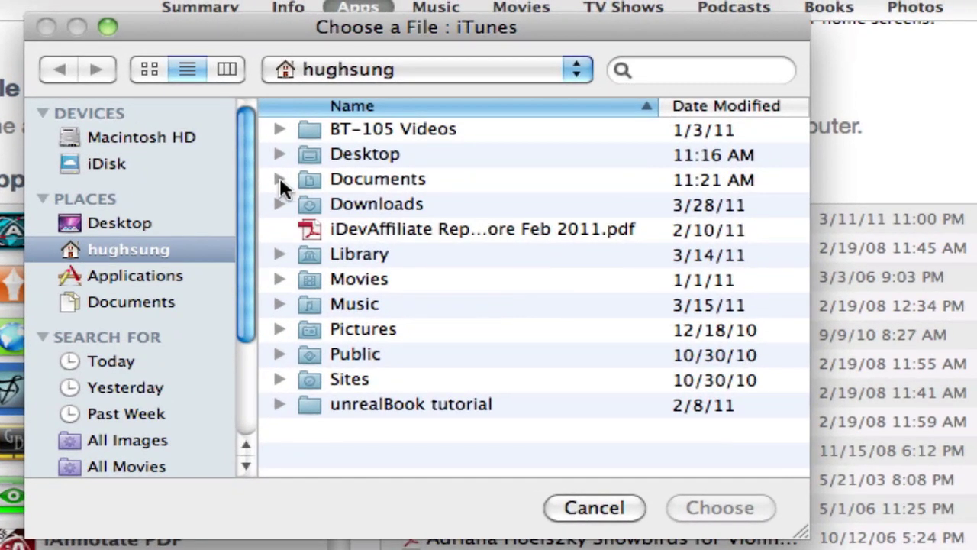
{"action": "left_click", "coordinate": [280, 179]}
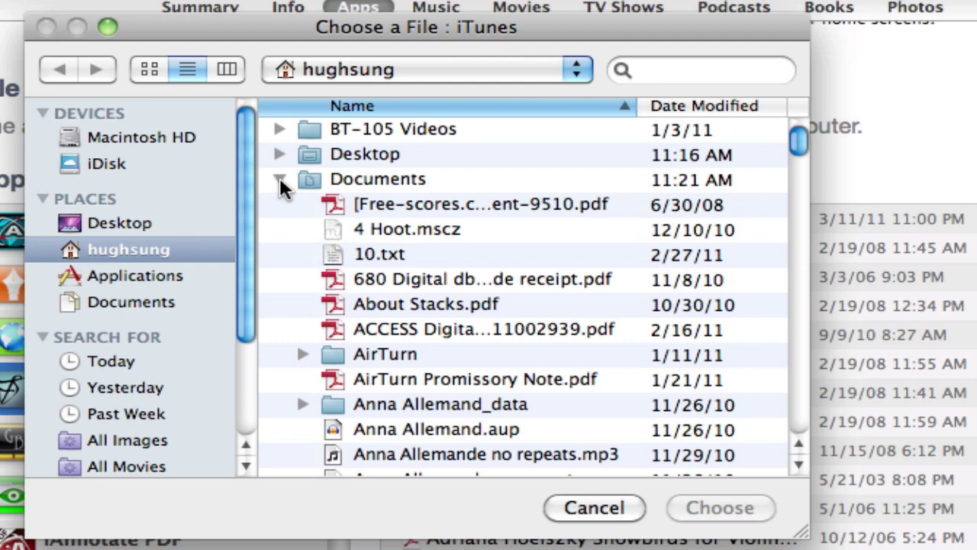
{"action": "left_click", "coordinate": [462, 208]}
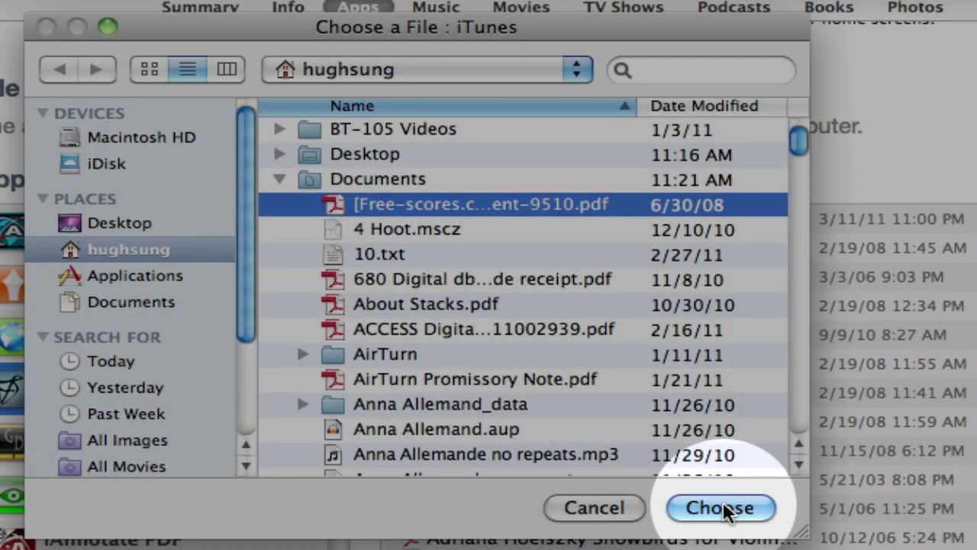
{"action": "left_click", "coordinate": [720, 508]}
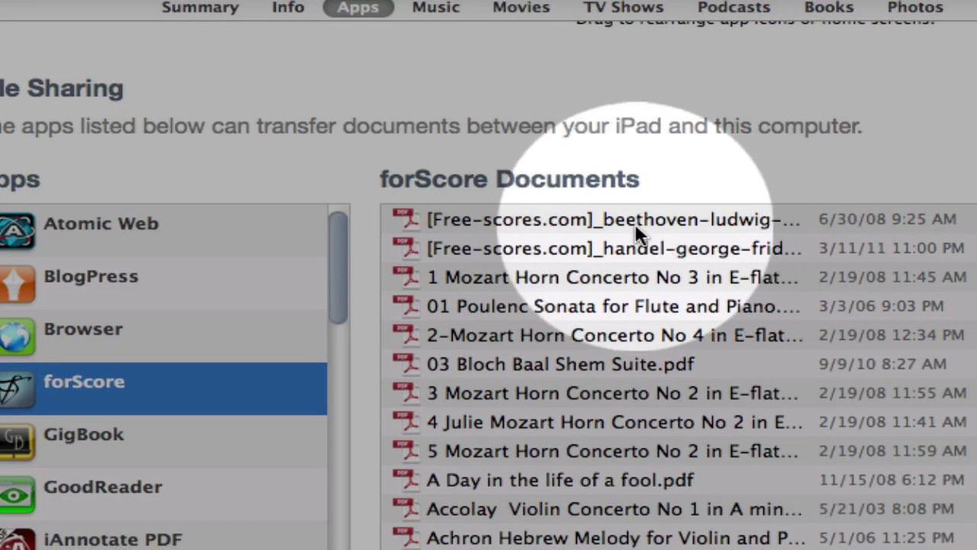
{"action": "left_click", "coordinate": [636, 224]}
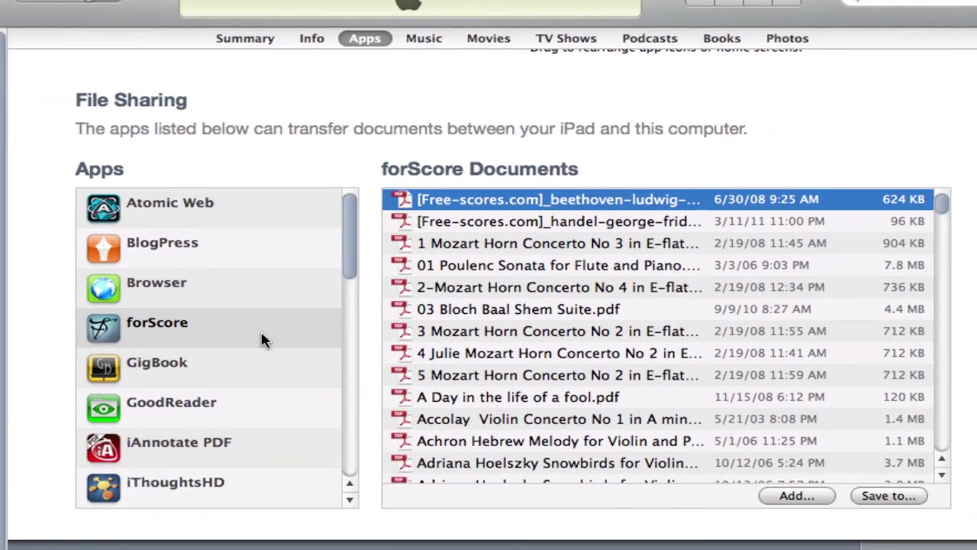
{"action": "left_click", "coordinate": [262, 341]}
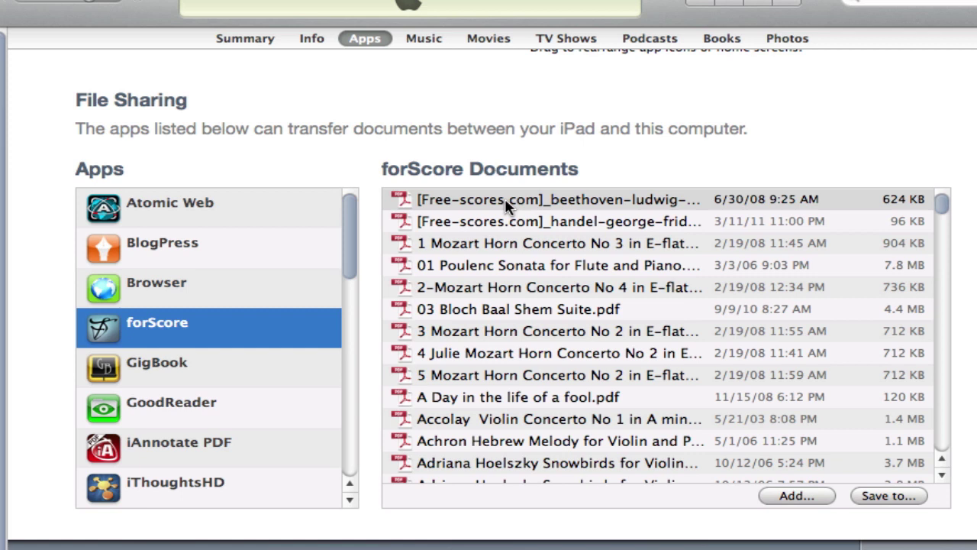
{"action": "left_click", "coordinate": [497, 337]}
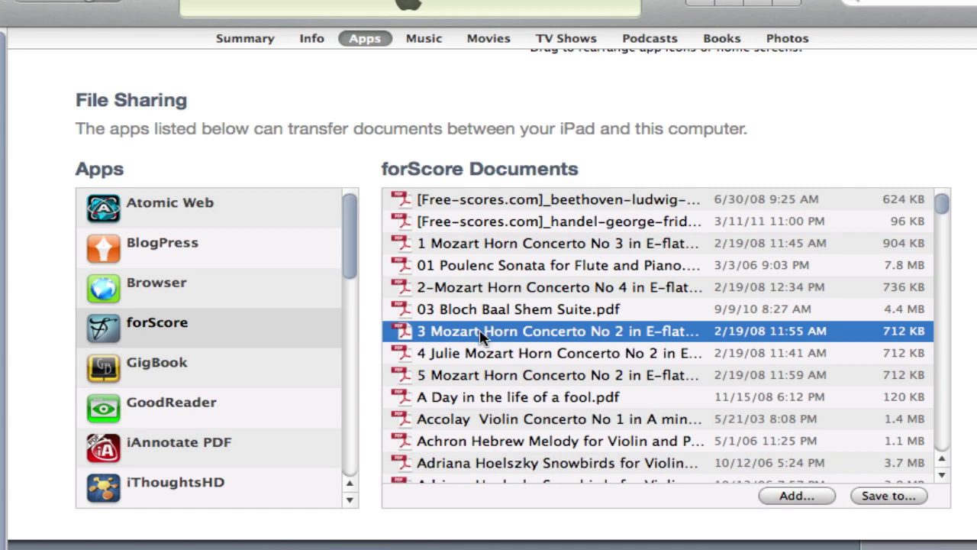
{"action": "left_click", "coordinate": [501, 337]}
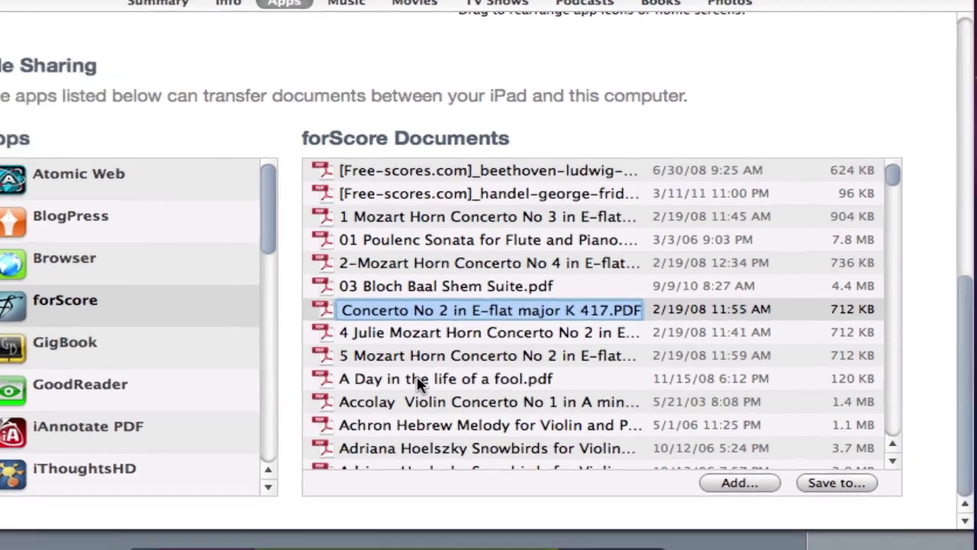
{"action": "left_click", "coordinate": [490, 394]}
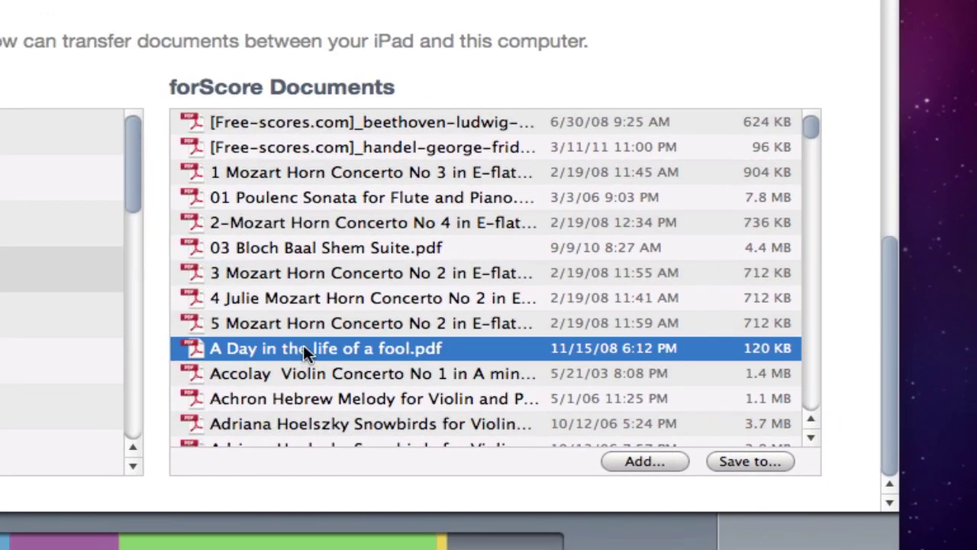
Step: Save A Day in the life of a fool.pdf from forScore into the Mac's Documents folder
{"action": "left_click", "coordinate": [359, 351]}
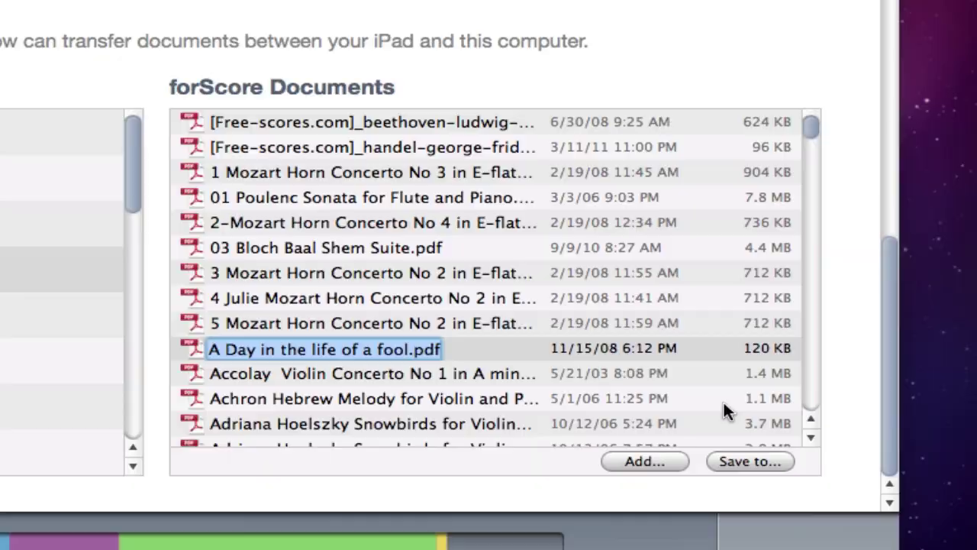
{"action": "left_click", "coordinate": [768, 461]}
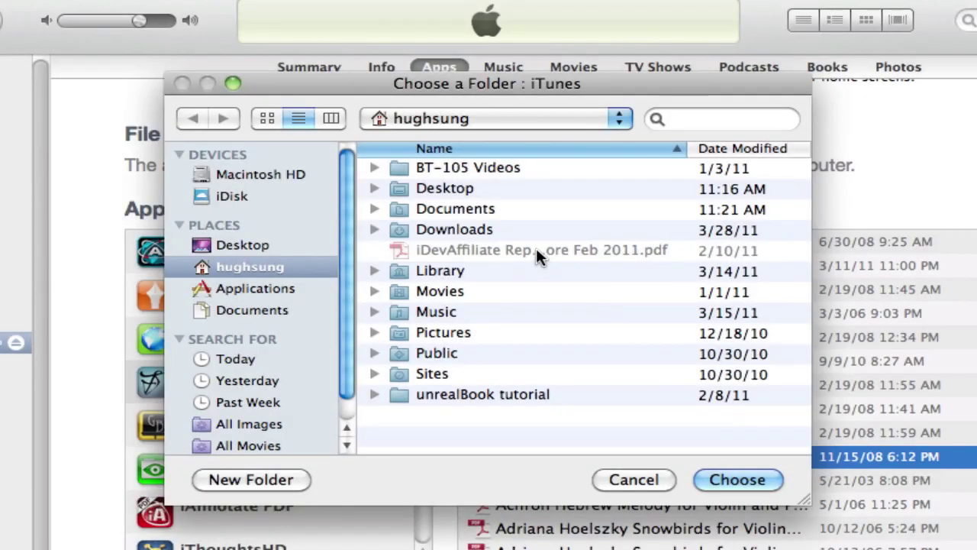
{"action": "left_click", "coordinate": [426, 214]}
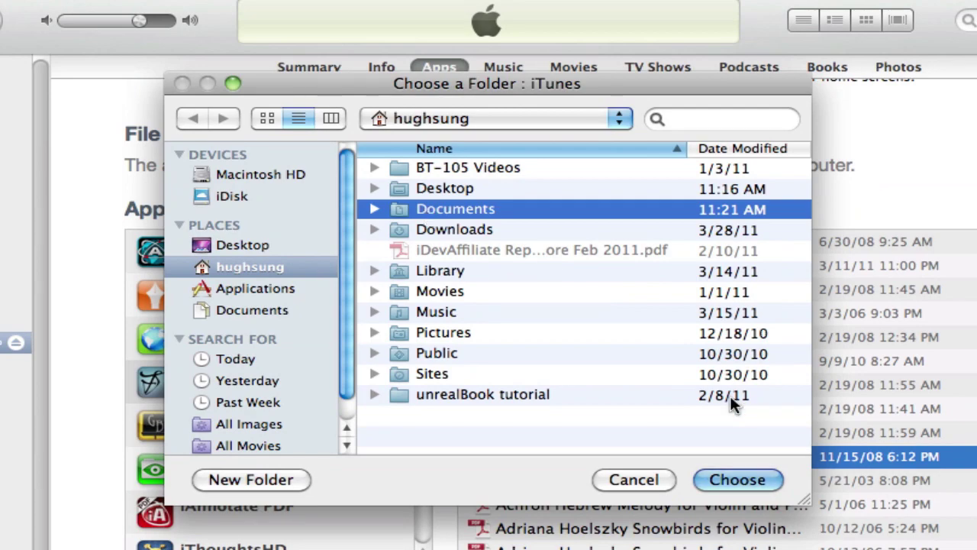
{"action": "left_click", "coordinate": [740, 479]}
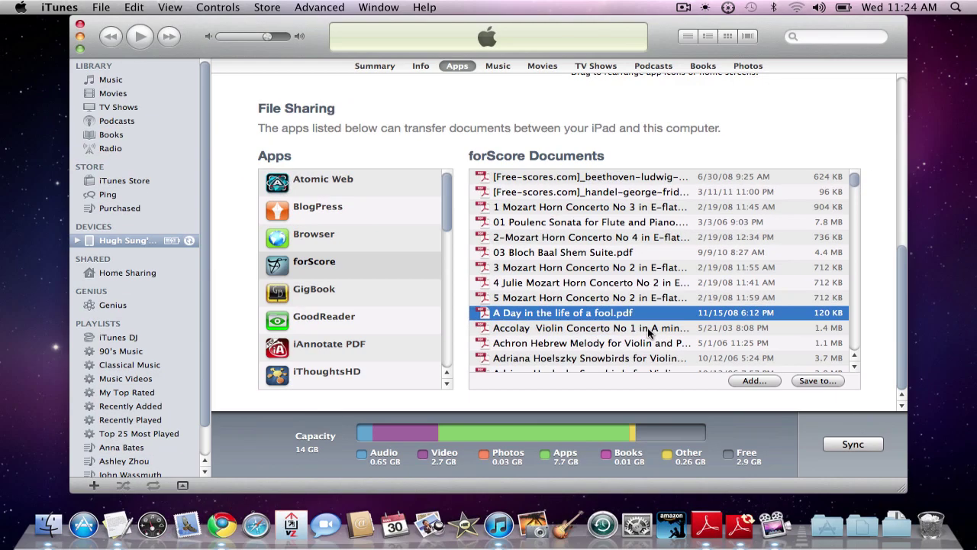
Step: Confirm in Finder that A Day in the life of a fool.pdf is inside the home Documents folder
{"action": "left_click", "coordinate": [49, 526]}
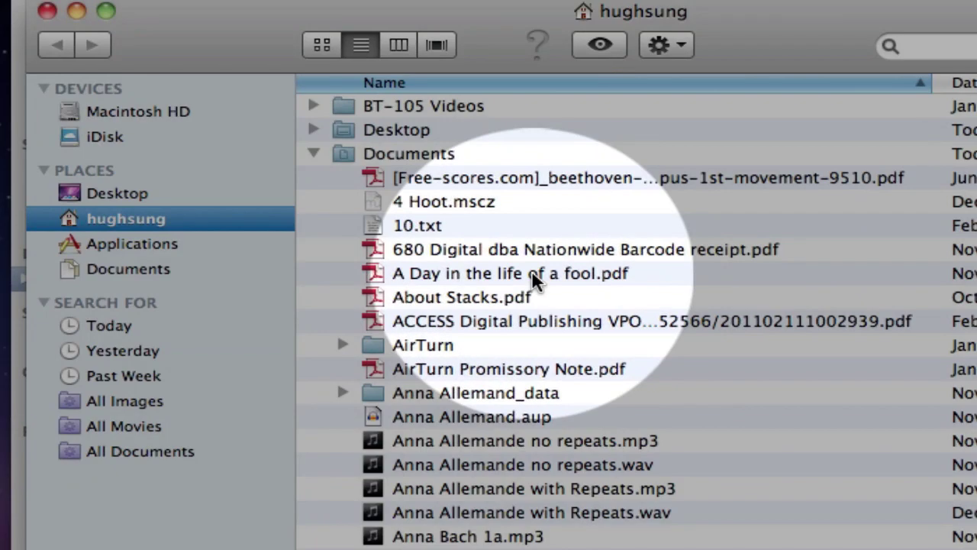
{"action": "left_click", "coordinate": [453, 261]}
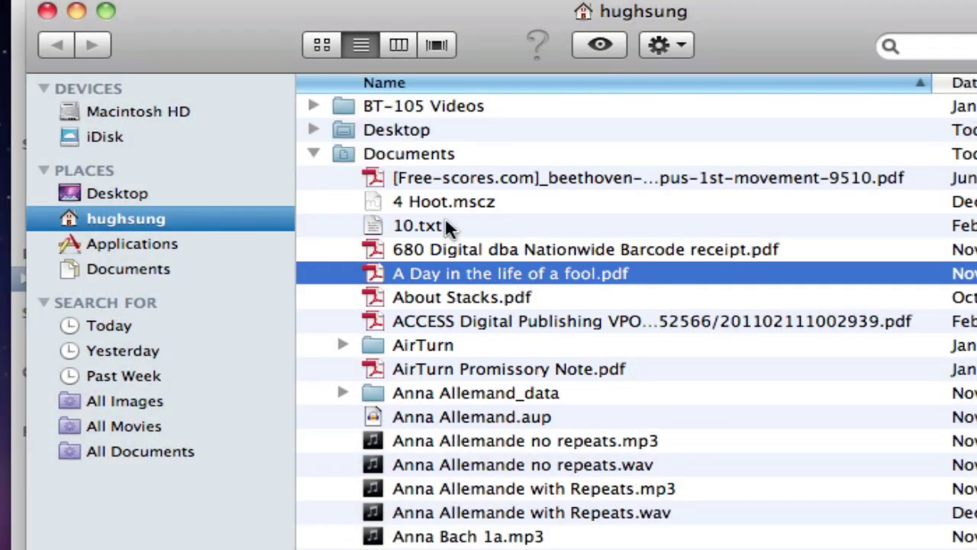
Step: Back in iTunes, remove A Day in the life of a fool.pdf from forScore and confirm the deletion
{"action": "left_click", "coordinate": [77, 10]}
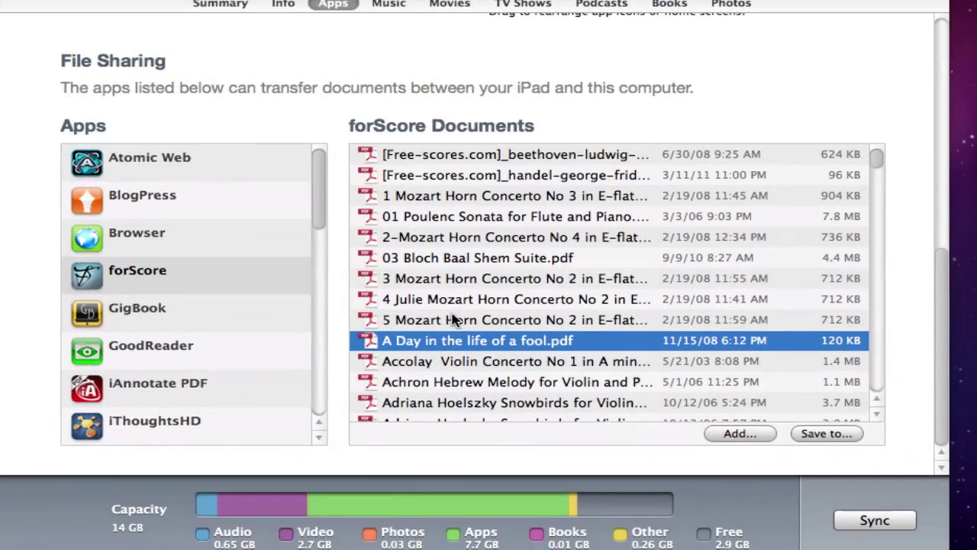
{"action": "left_click", "coordinate": [529, 346]}
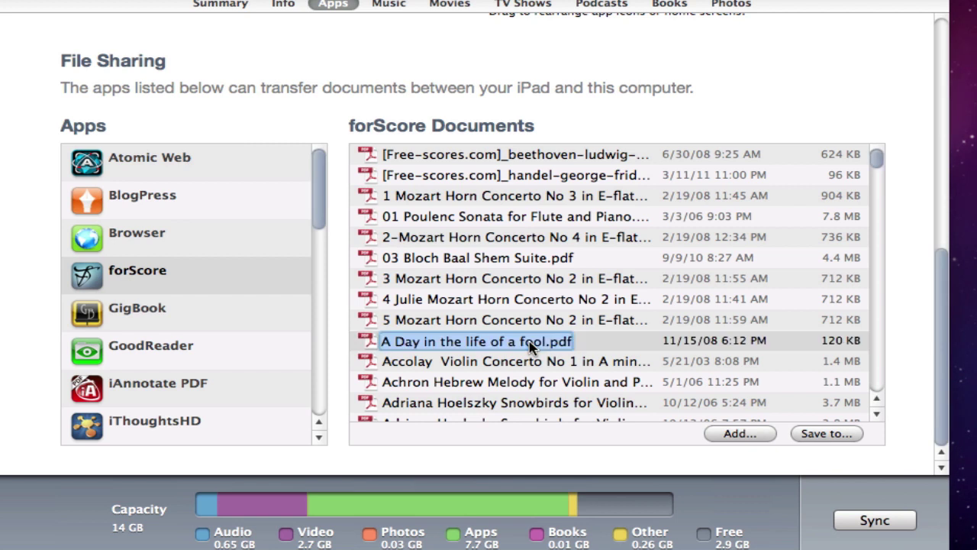
{"action": "key", "text": "BackSpace"}
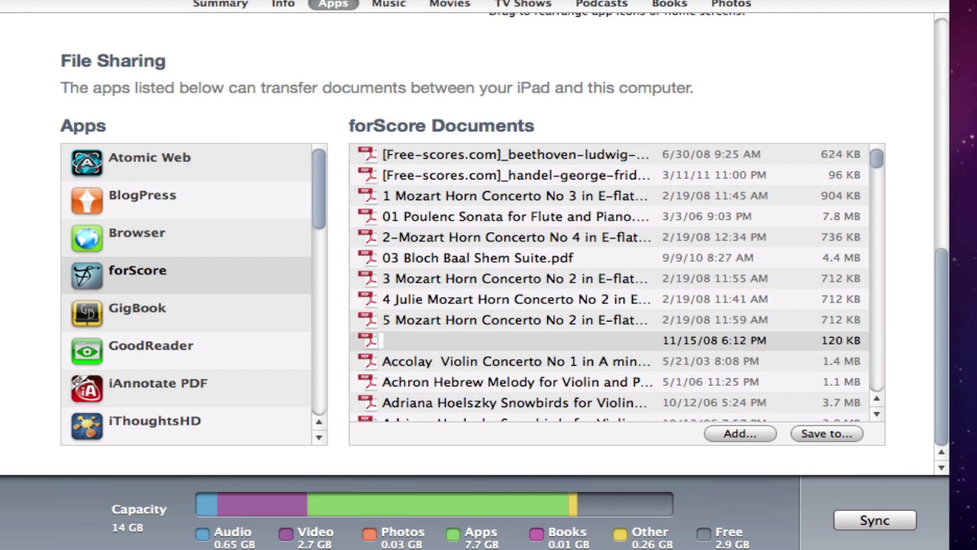
{"action": "key", "text": "Escape"}
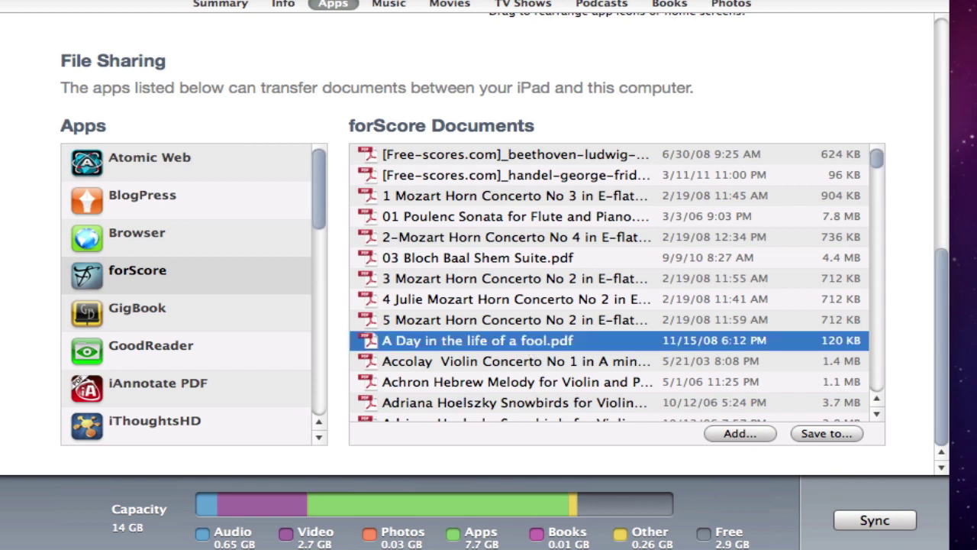
{"action": "key", "text": "BackSpace"}
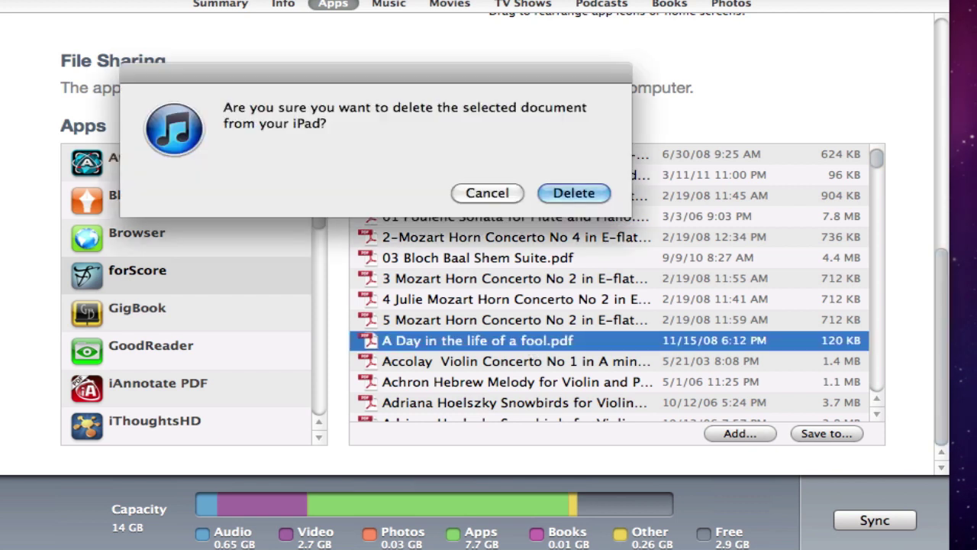
{"action": "left_click", "coordinate": [579, 194]}
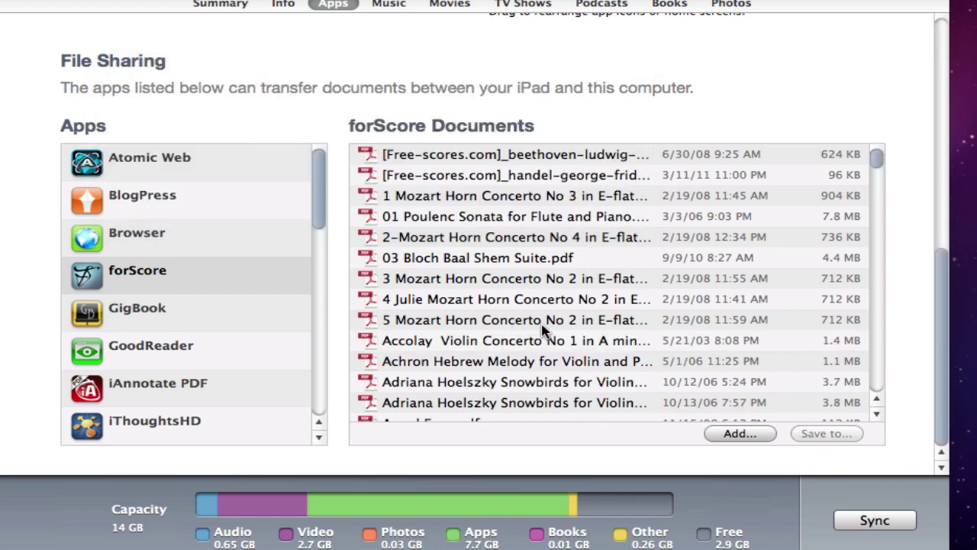
Step: Re-add the 120 KB A Day in the life of a fool.pdf from Documents to forScore's files
{"action": "left_click", "coordinate": [740, 434]}
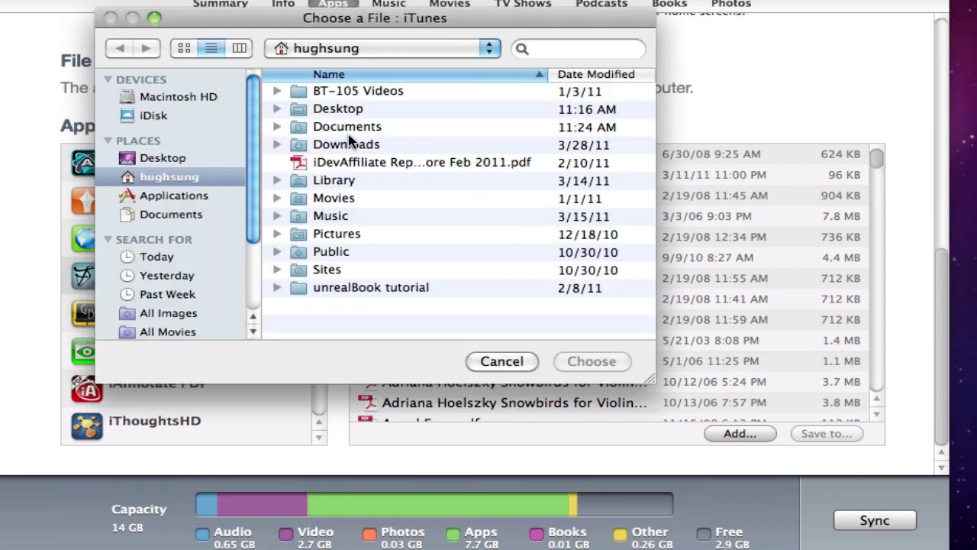
{"action": "left_click", "coordinate": [276, 126]}
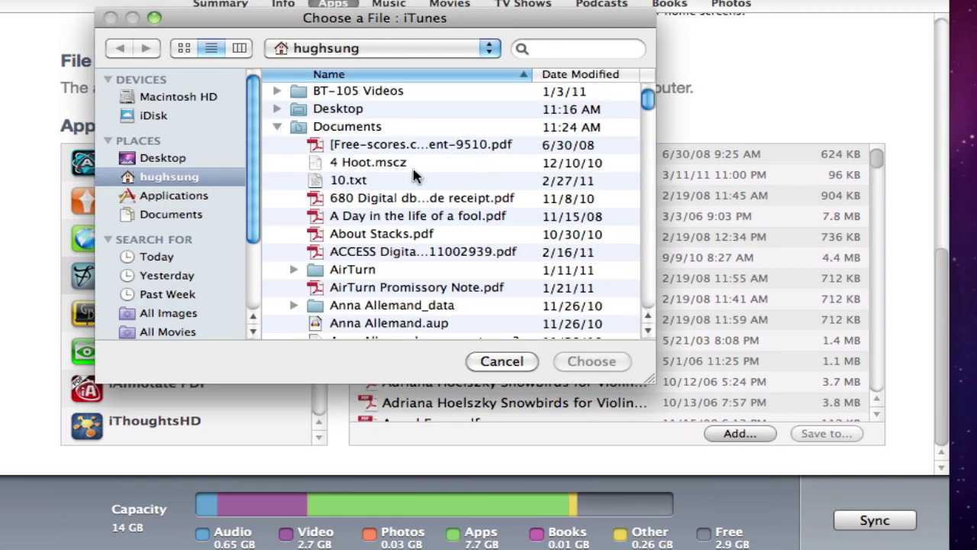
{"action": "left_click", "coordinate": [414, 218]}
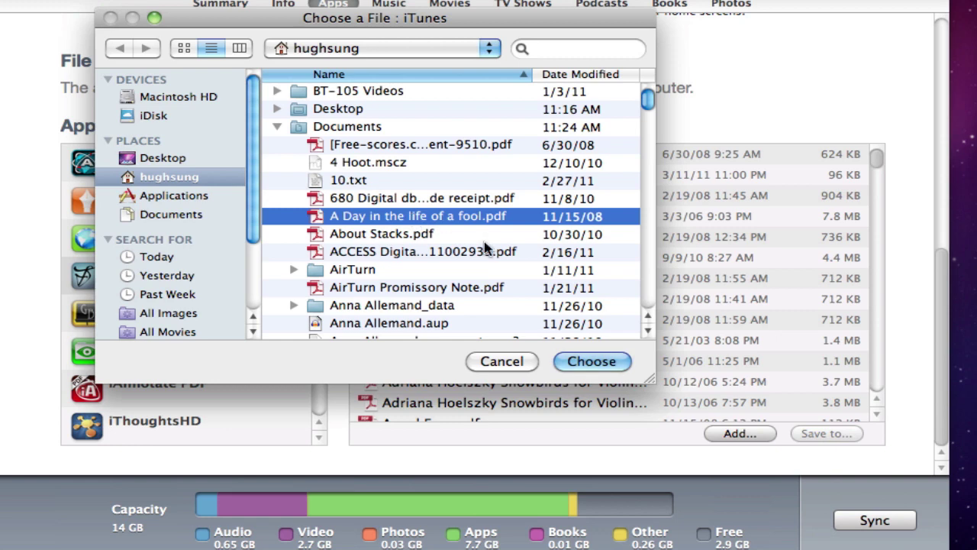
{"action": "left_click", "coordinate": [592, 361]}
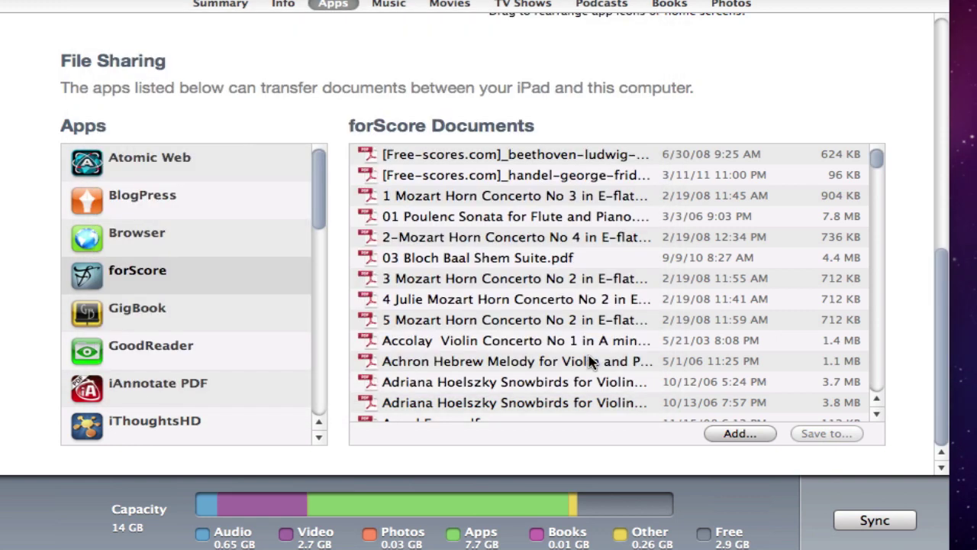
{"action": "left_click", "coordinate": [500, 345]}
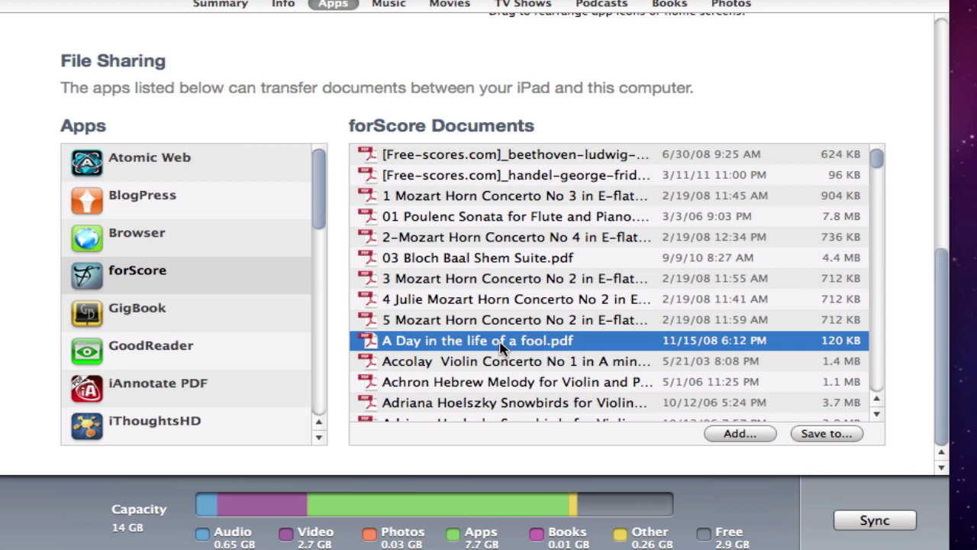
{"action": "left_click", "coordinate": [230, 272]}
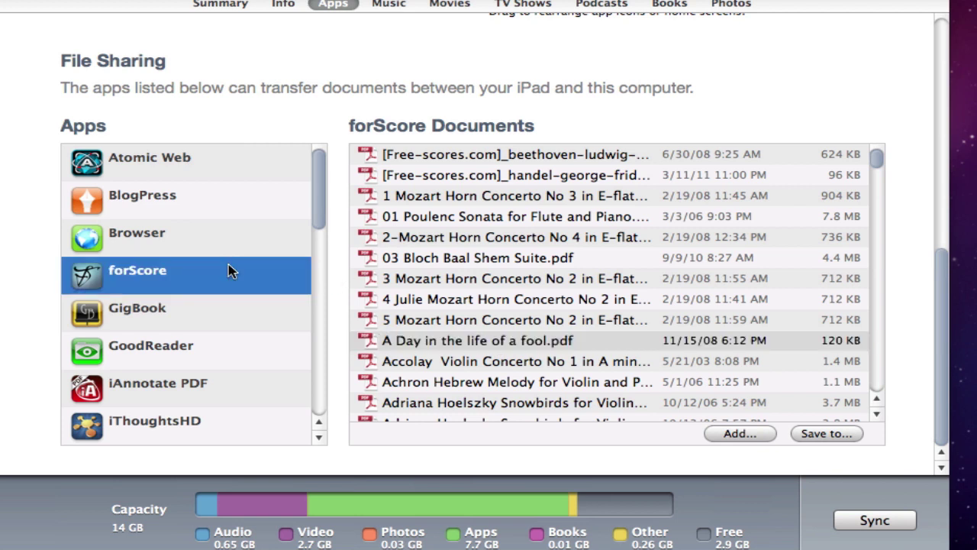